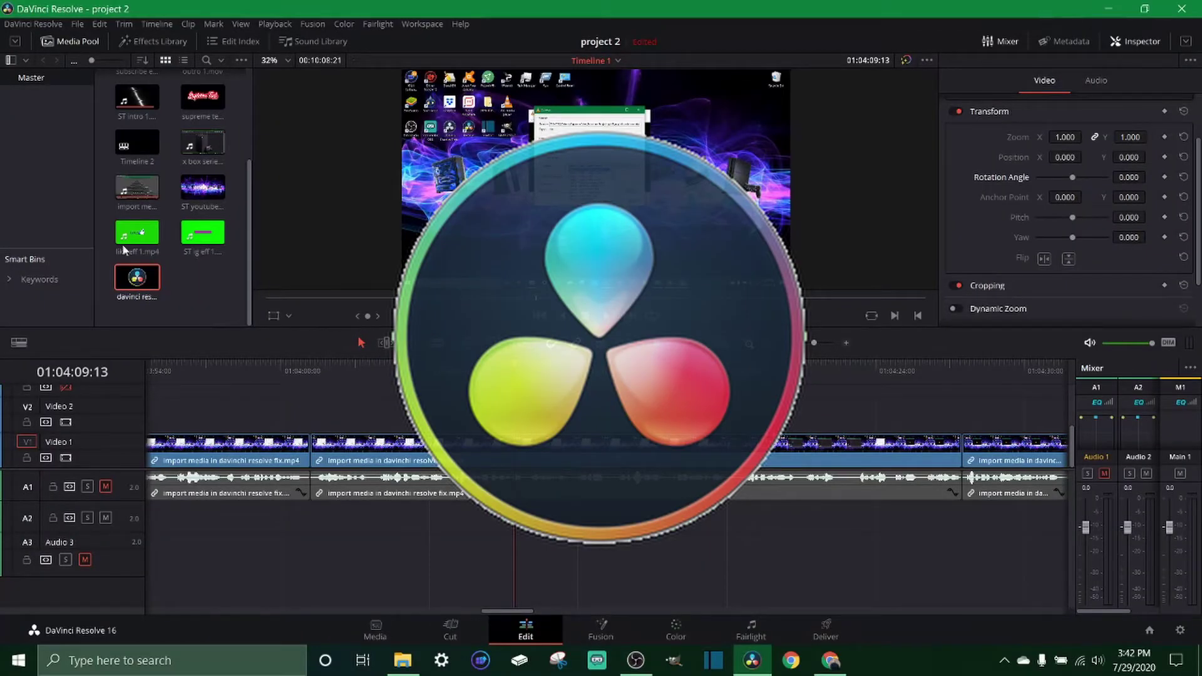
# Step: Leave project 2 and open the empty project 1 on the Edit page
pyautogui.scroll(4, 223, 293)
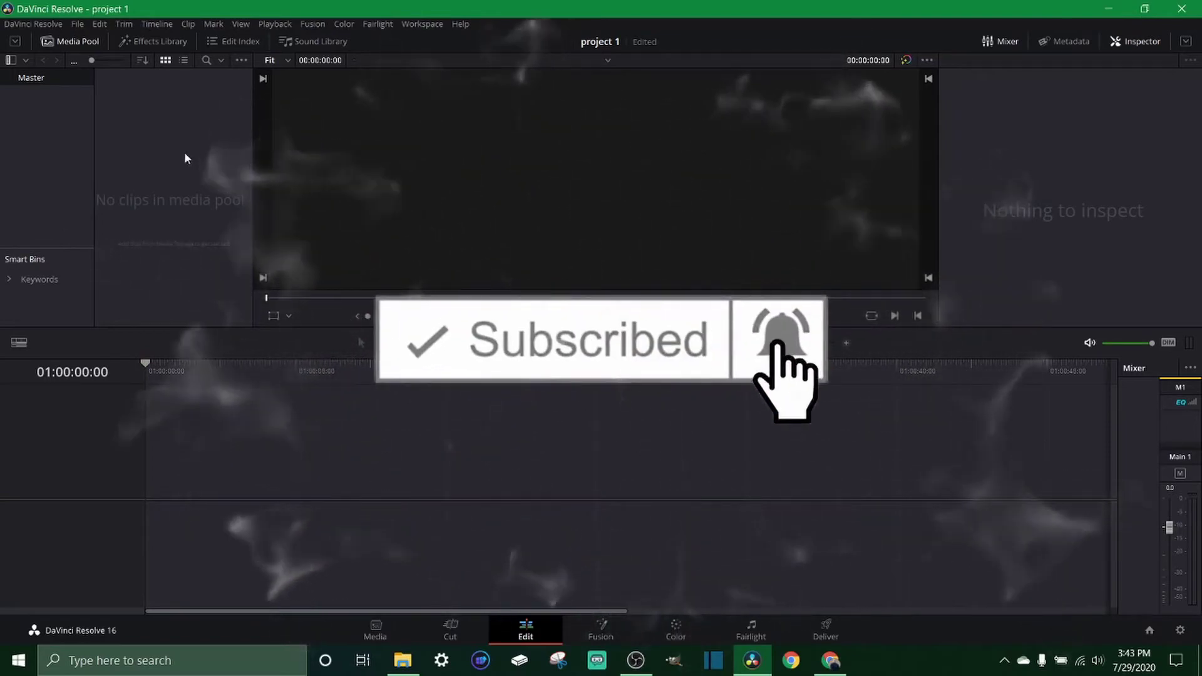
# Step: Back in the Media Pool, bring up its context menu with the Timelines submenu expanded
pyautogui.click(122, 41)
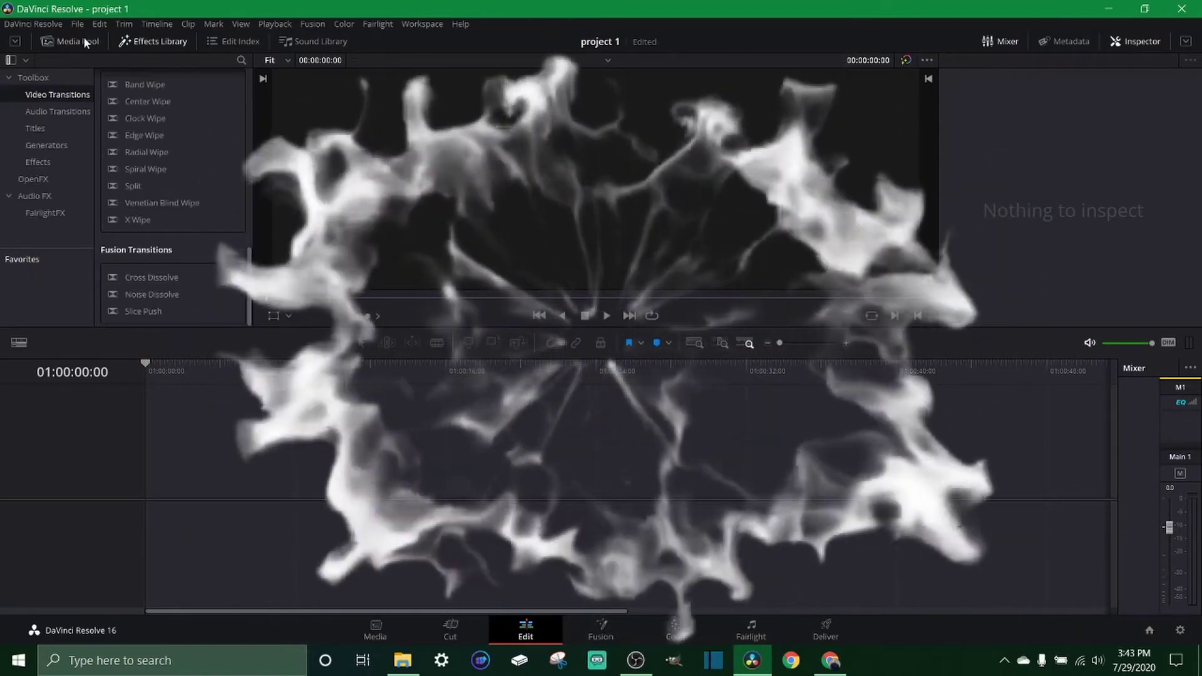
pyautogui.click(48, 43)
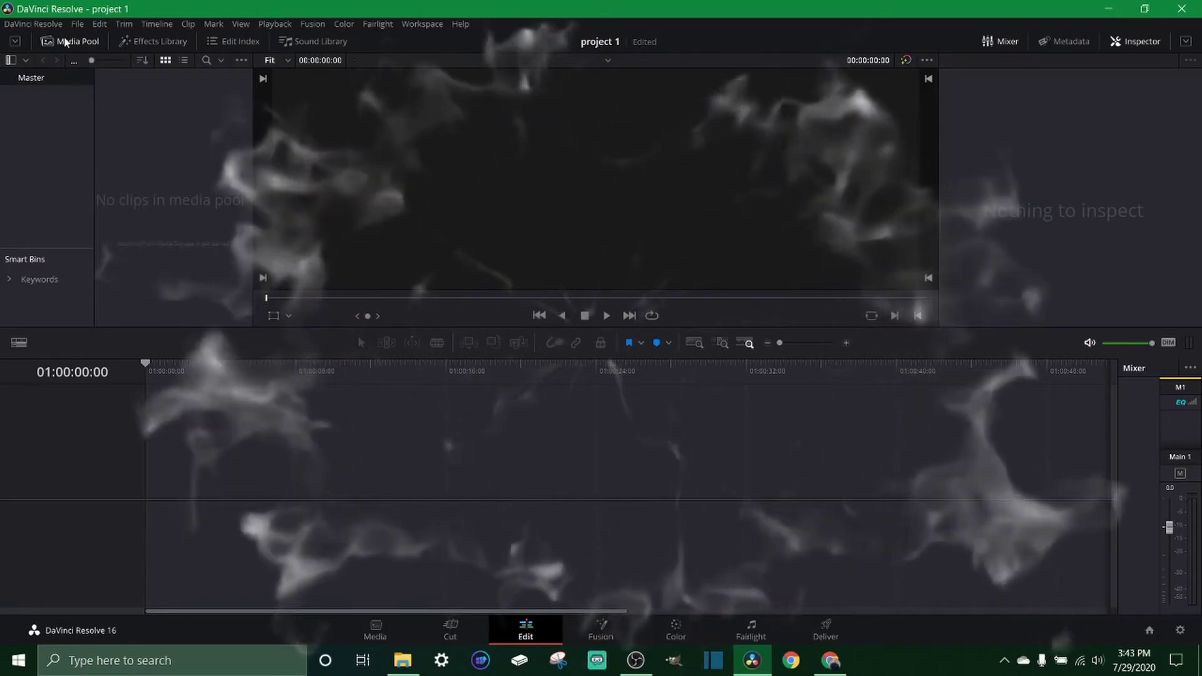
pyautogui.rightClick(138, 143)
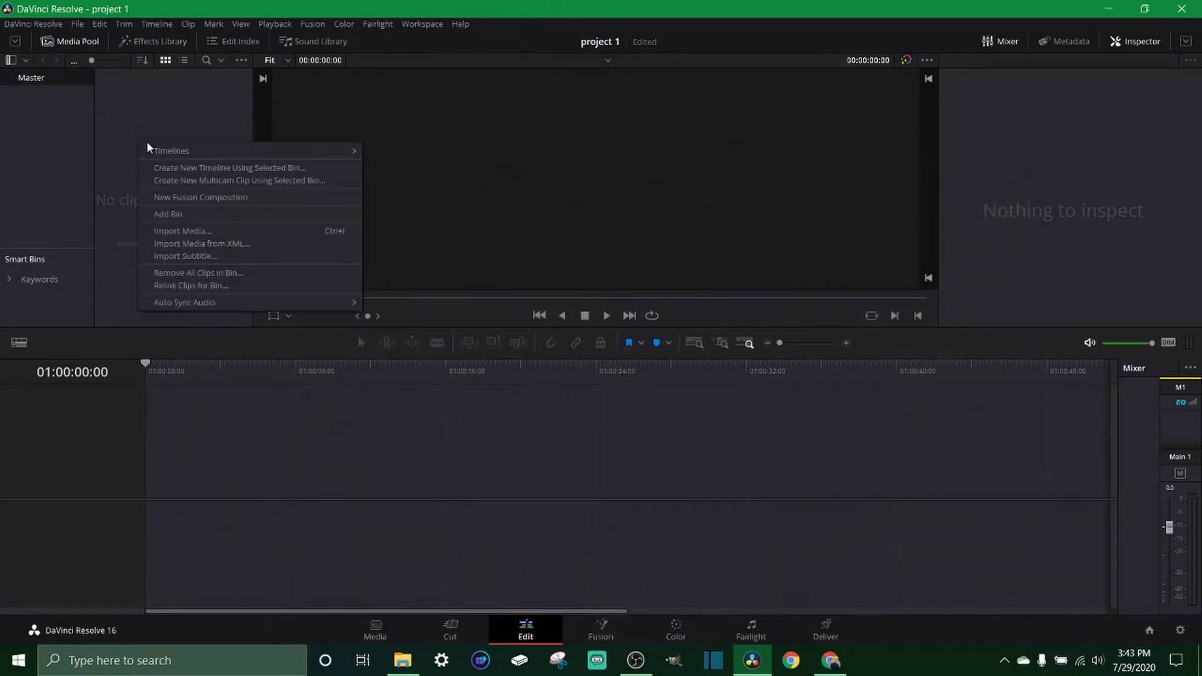
pyautogui.moveTo(162, 153)
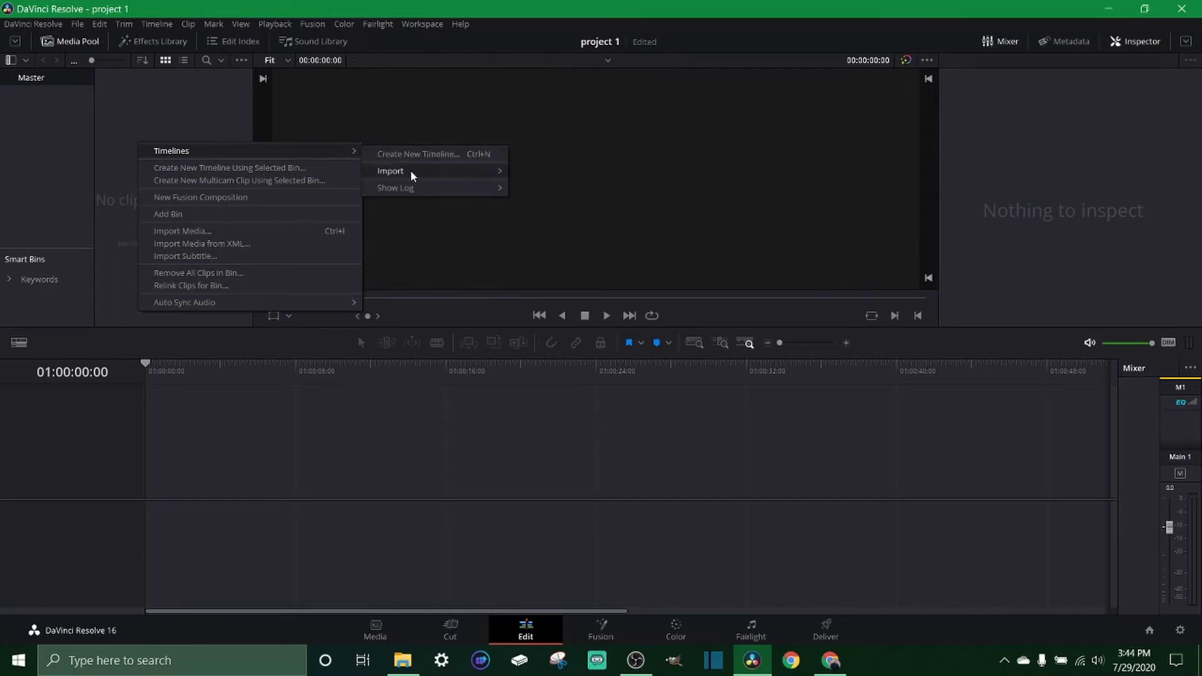
pyautogui.moveTo(413, 174)
# Step: Create Timeline 1 with custom settings at 1920 x 1080 HD and 30 fps
pyautogui.click(423, 158)
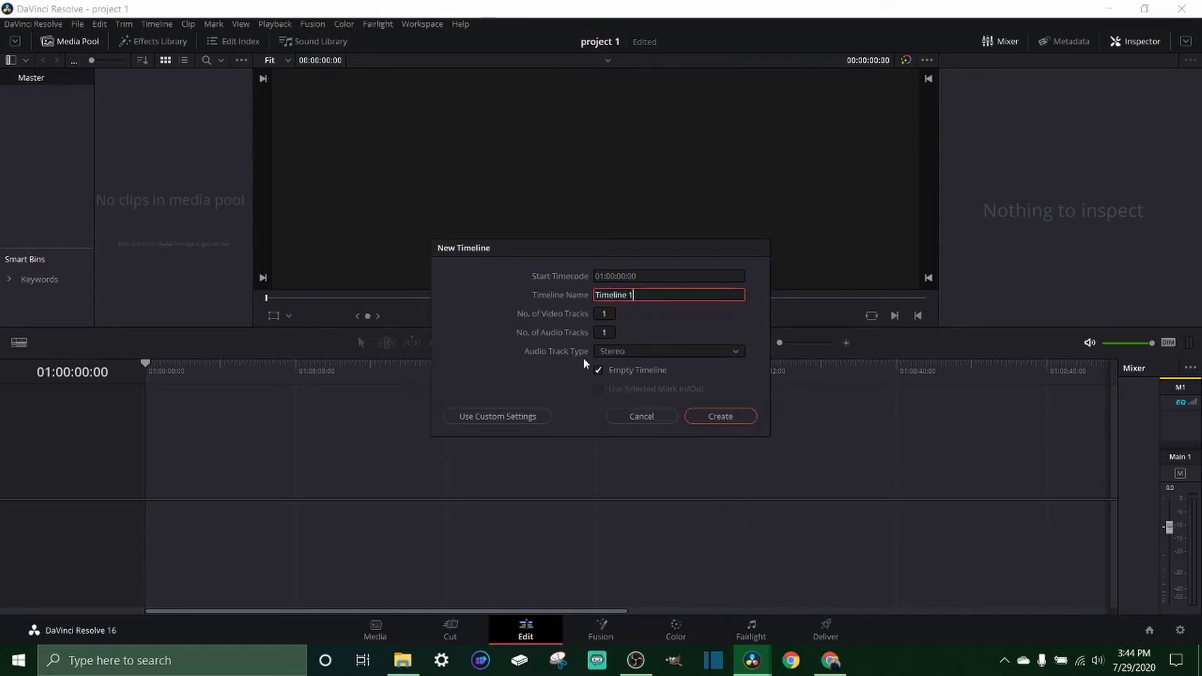
pyautogui.click(518, 420)
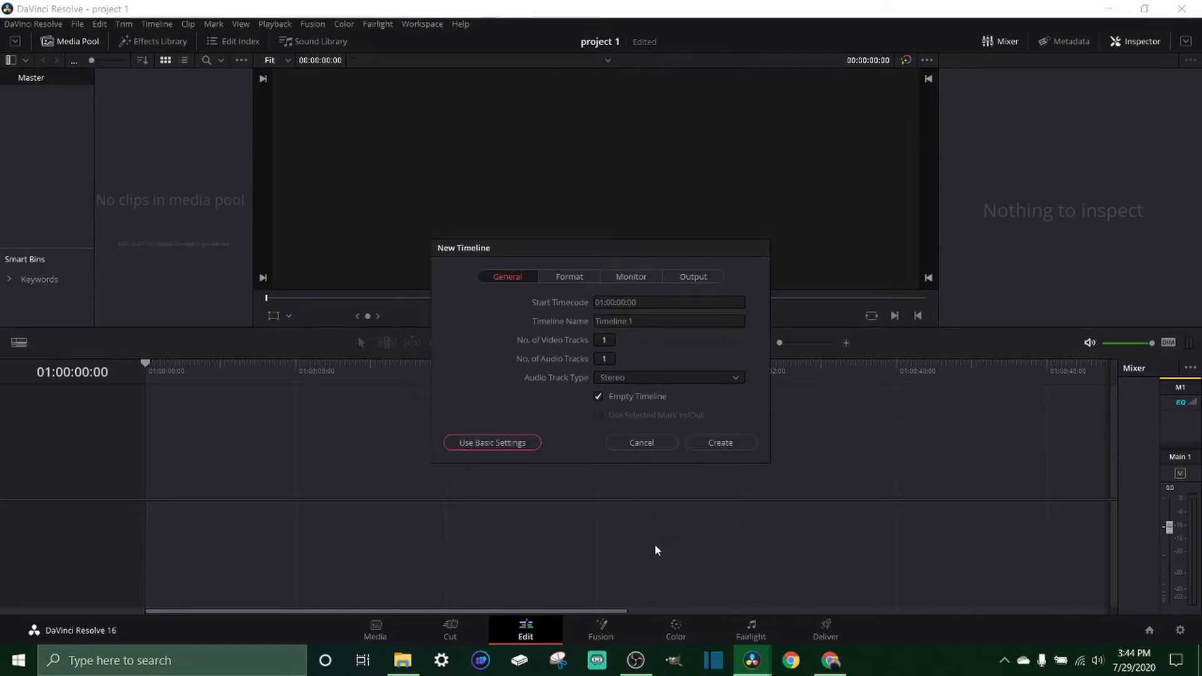
pyautogui.click(570, 277)
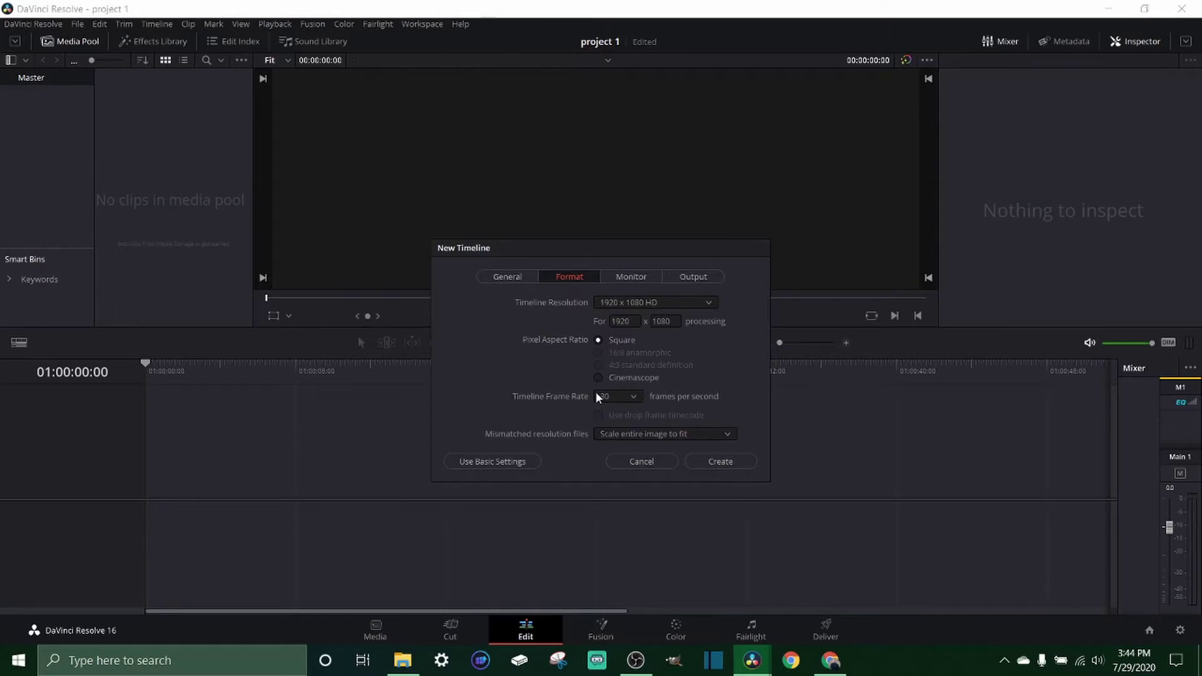
pyautogui.click(627, 396)
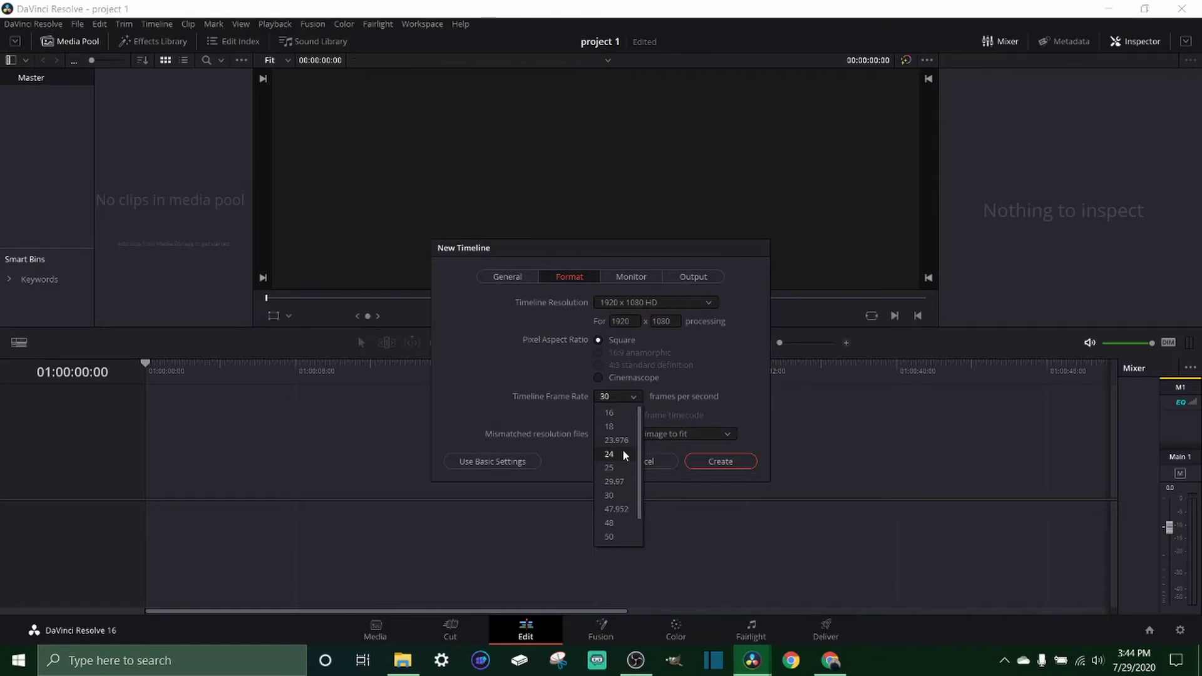
pyautogui.click(486, 388)
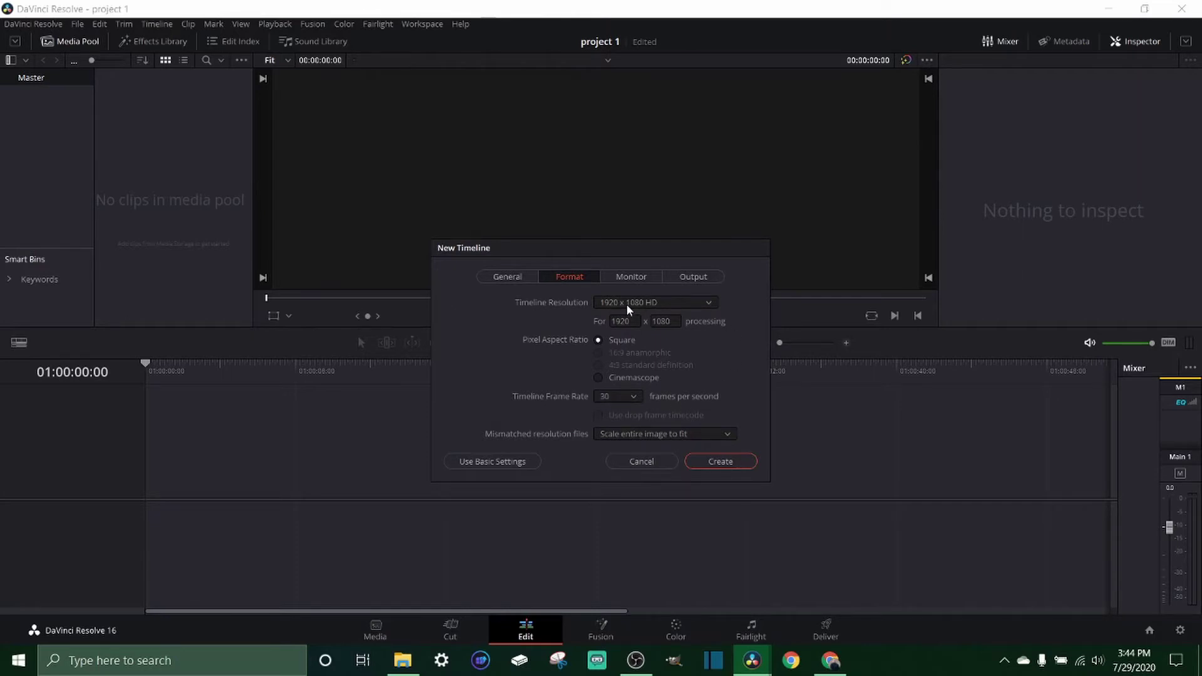
pyautogui.click(676, 302)
pyautogui.click(676, 302)
pyautogui.click(695, 276)
pyautogui.click(518, 277)
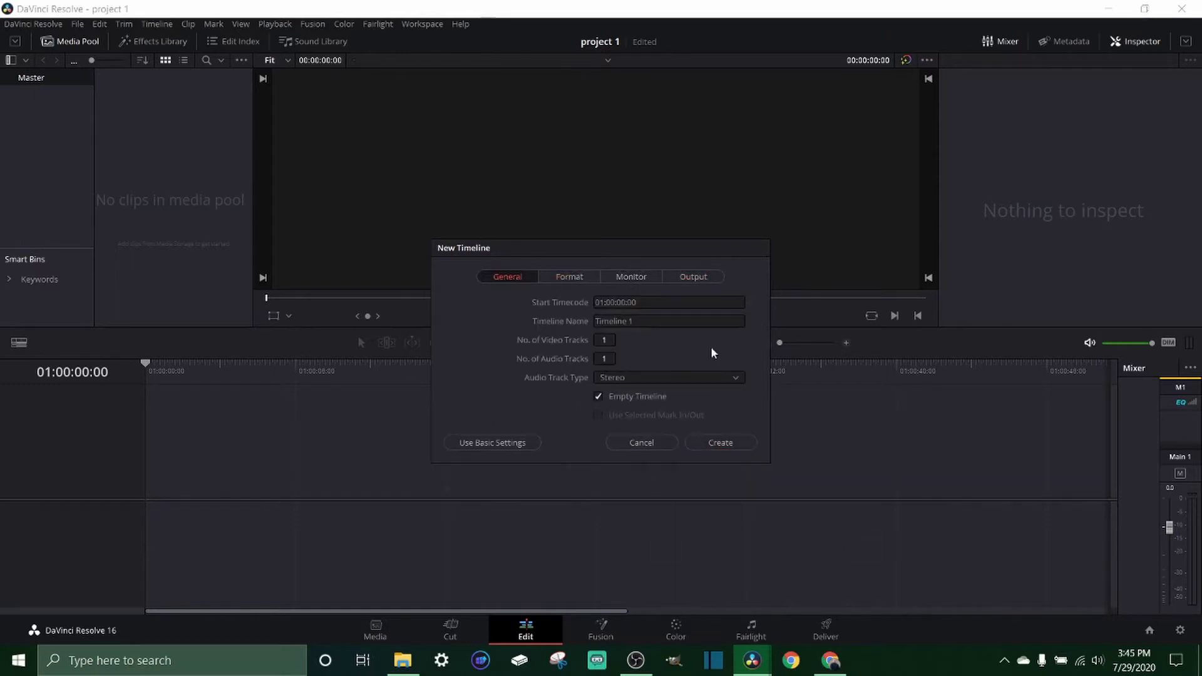
pyautogui.click(735, 442)
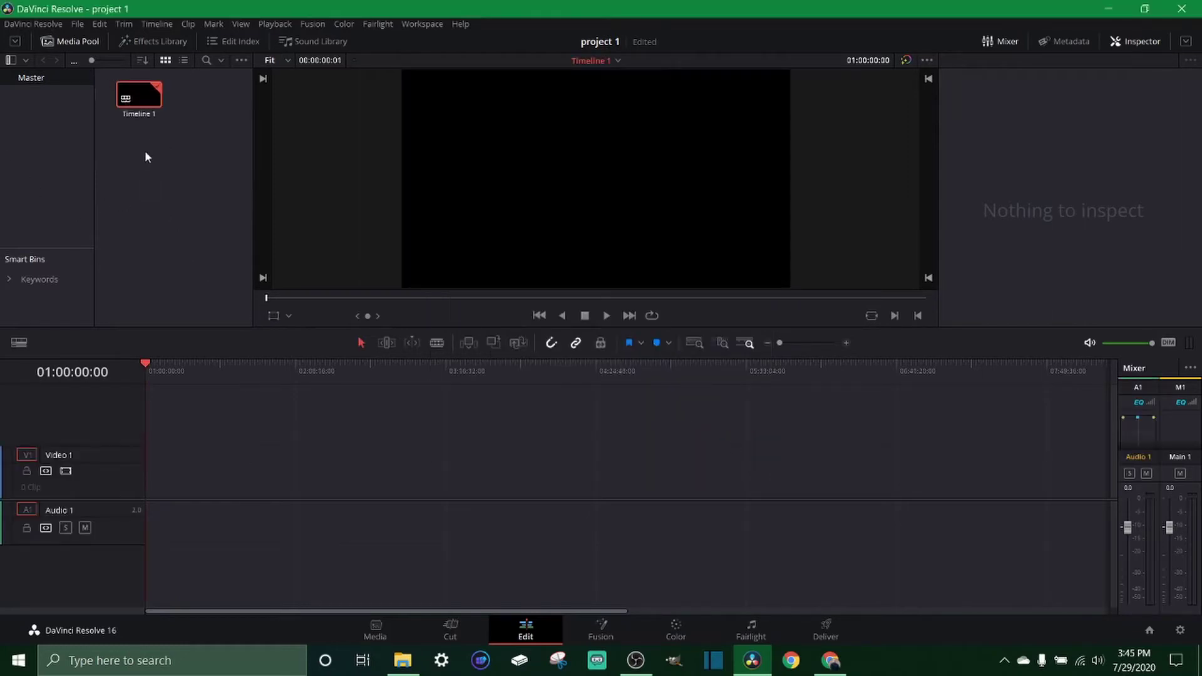
# Step: Create Timeline 2 from the Media Pool's Timelines menu using default settings
pyautogui.rightClick(145, 152)
pyautogui.moveTo(172, 162)
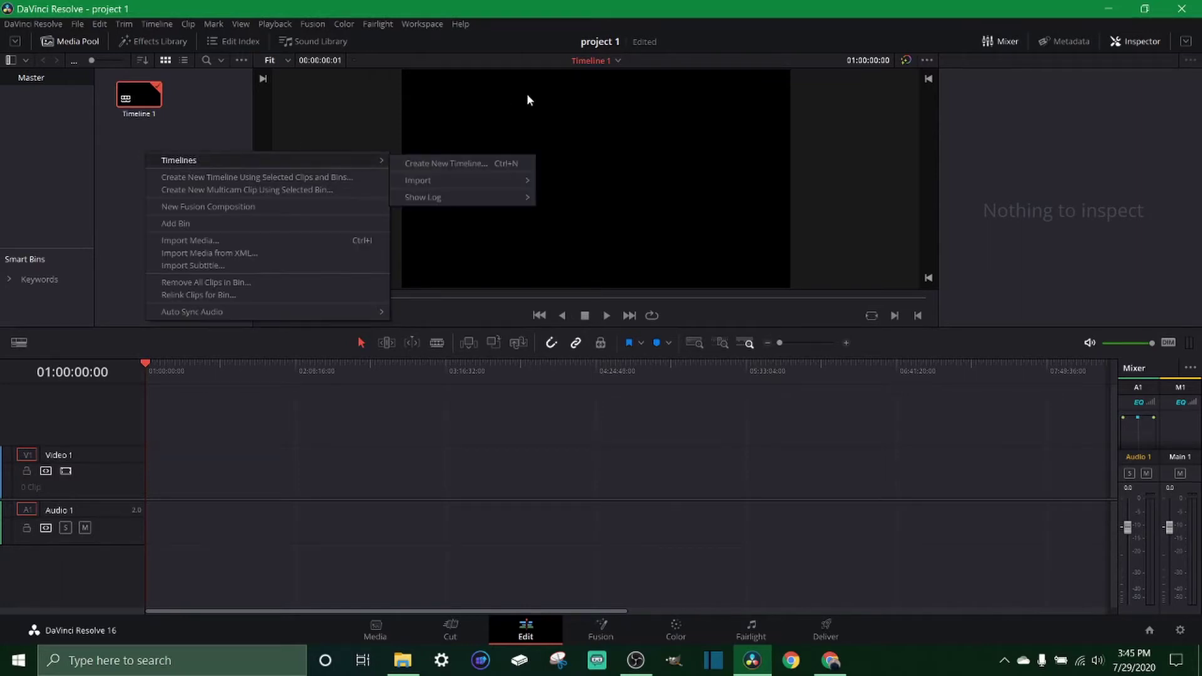
pyautogui.click(479, 161)
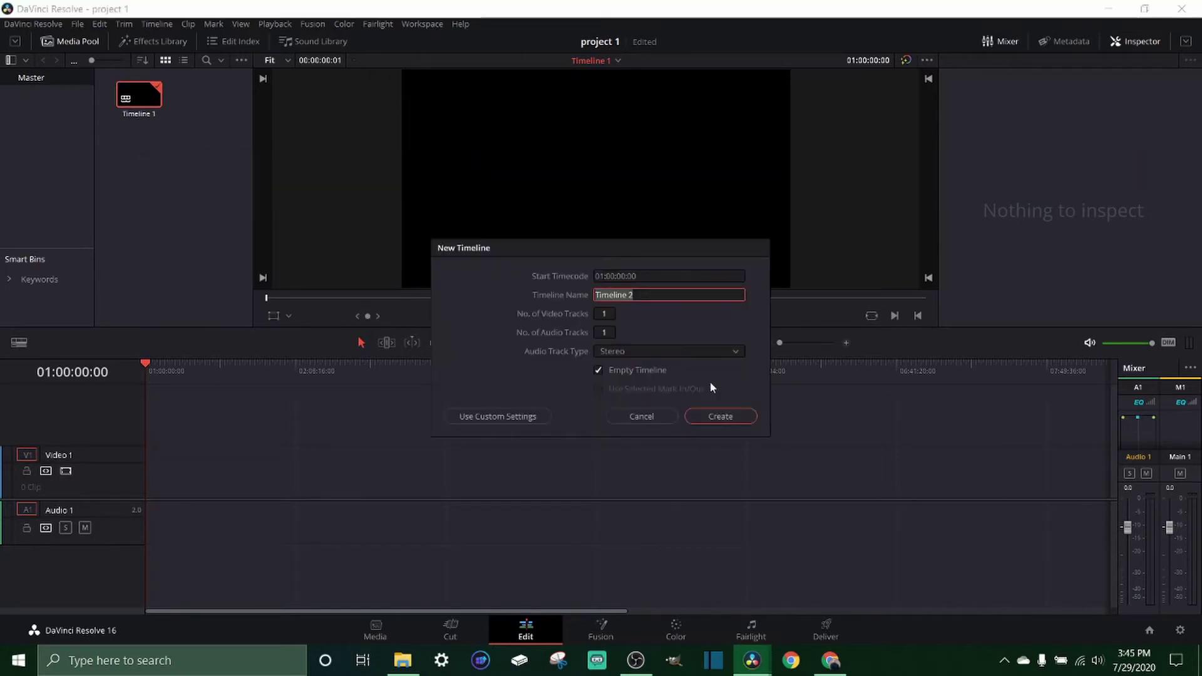
pyautogui.click(725, 416)
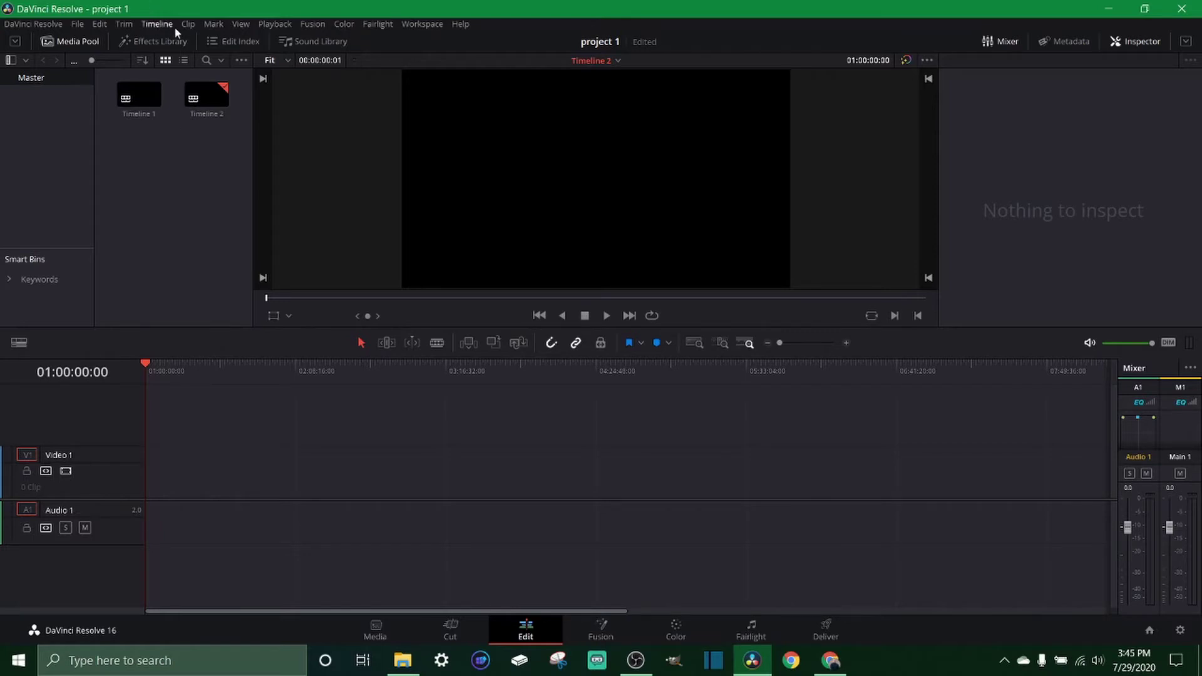
# Step: Select Timeline 2 in the Media Pool after checking Timeline 1
pyautogui.click(138, 91)
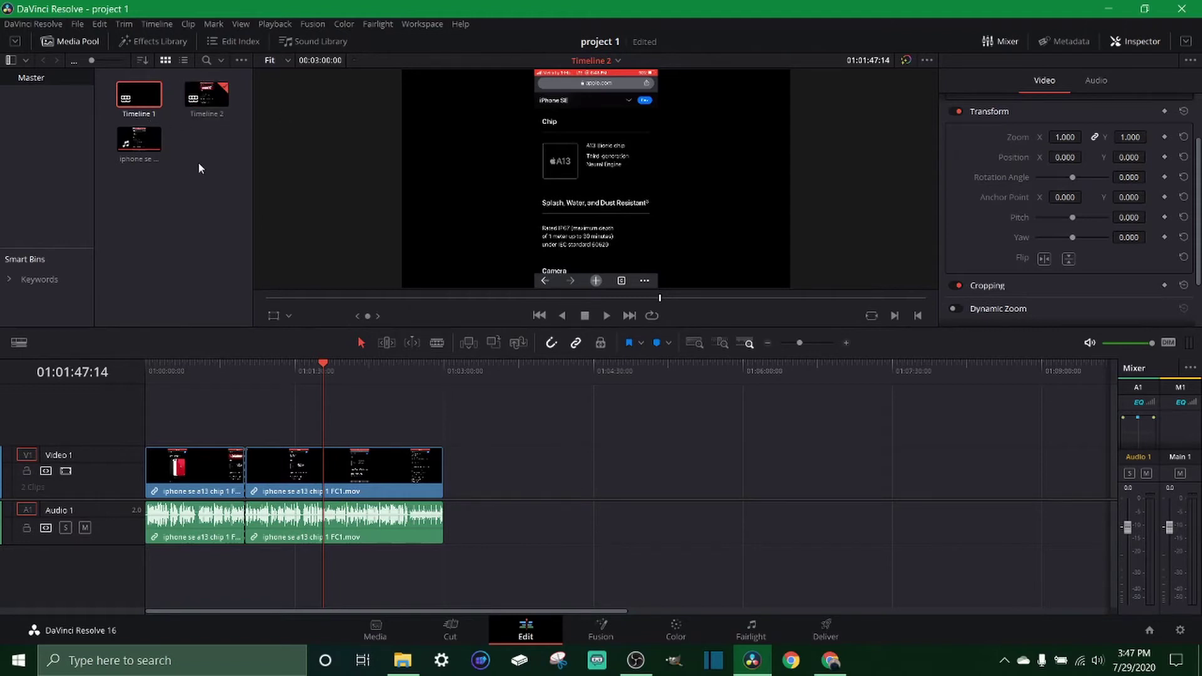
pyautogui.click(191, 231)
pyautogui.click(207, 95)
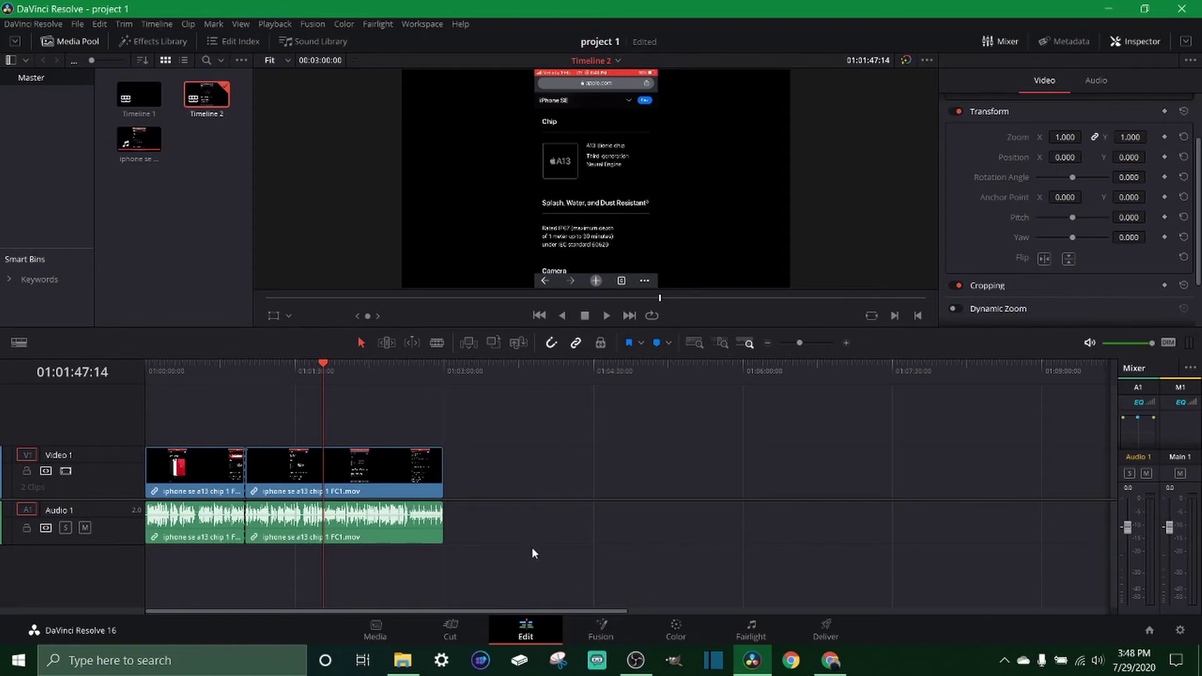
pyautogui.click(832, 633)
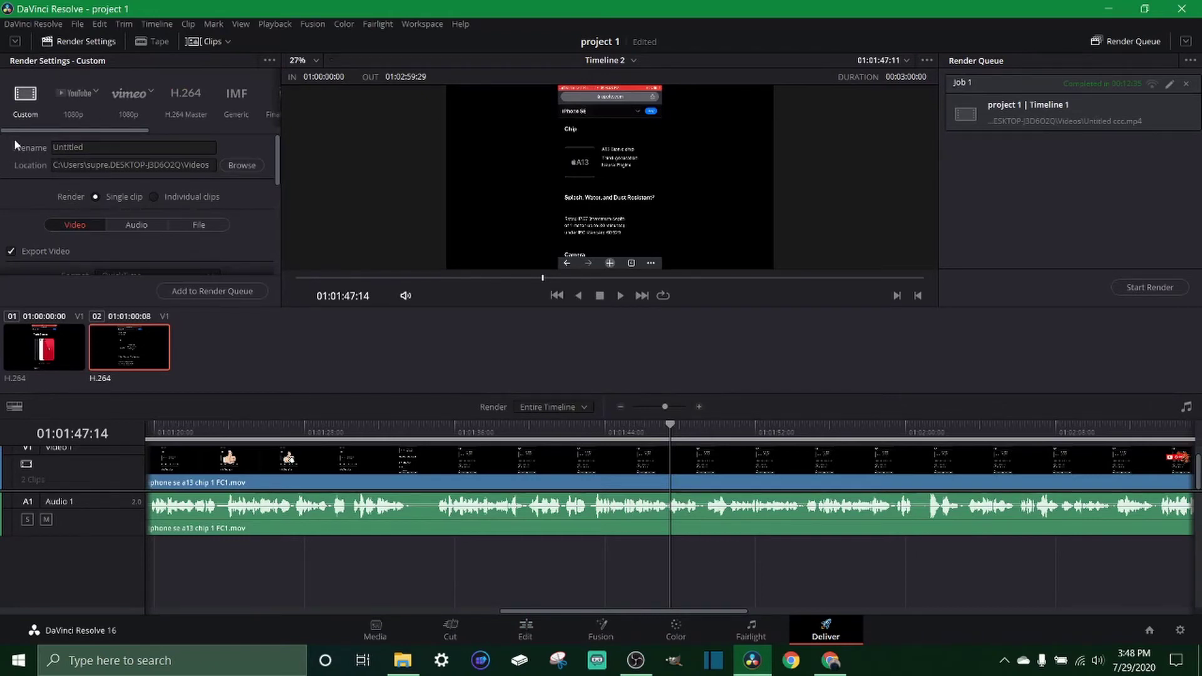
pyautogui.click(526, 628)
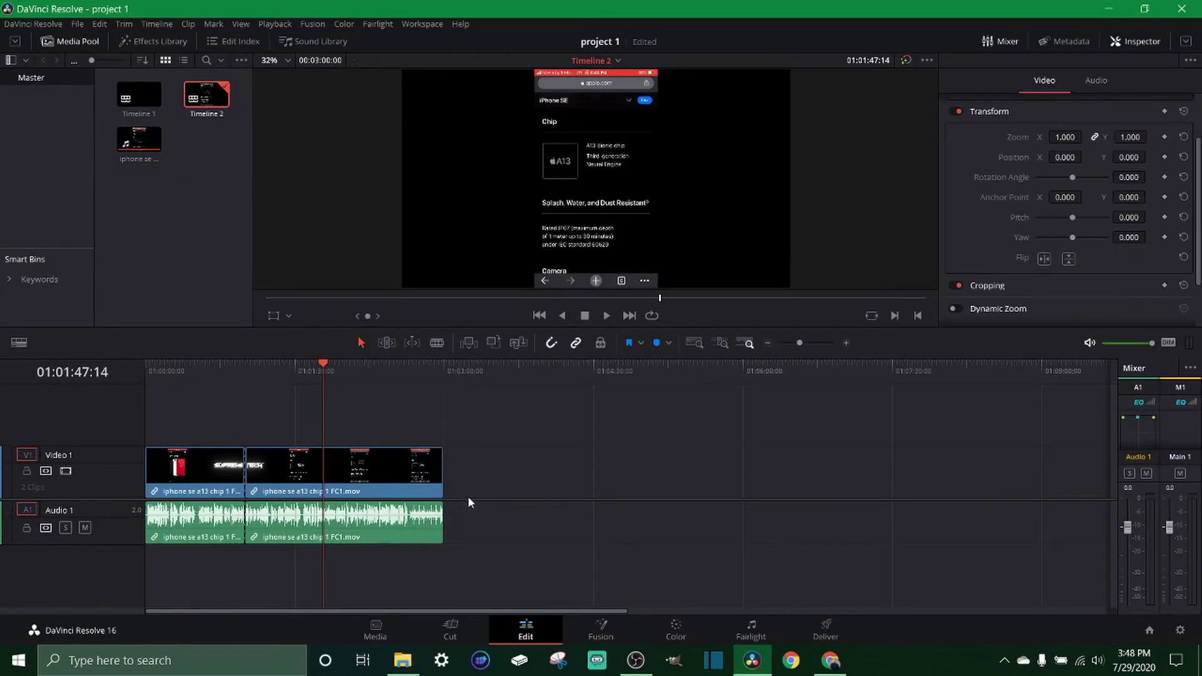
# Step: Marquee-select both clips in Timeline 2 and copy them
pyautogui.moveTo(481, 543); pyautogui.dragTo(200, 438)
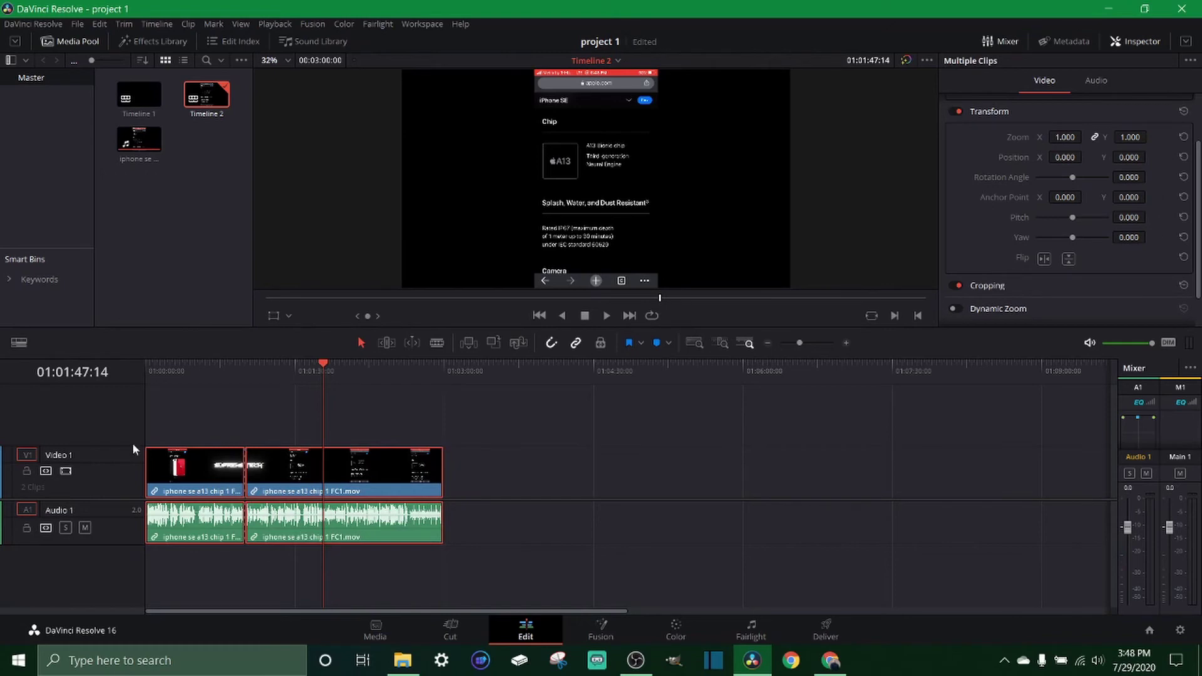
pyautogui.rightClick(279, 465)
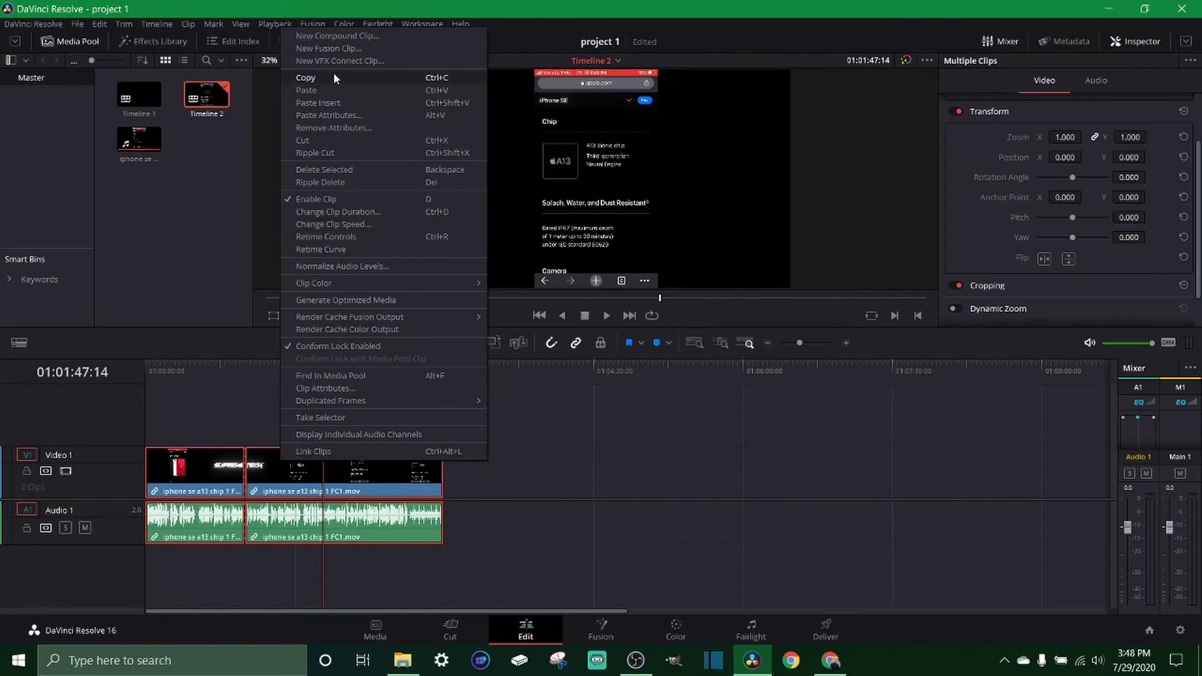
pyautogui.click(506, 531)
pyautogui.moveTo(514, 544); pyautogui.dragTo(201, 459)
pyautogui.rightClick(207, 460)
pyautogui.click(270, 68)
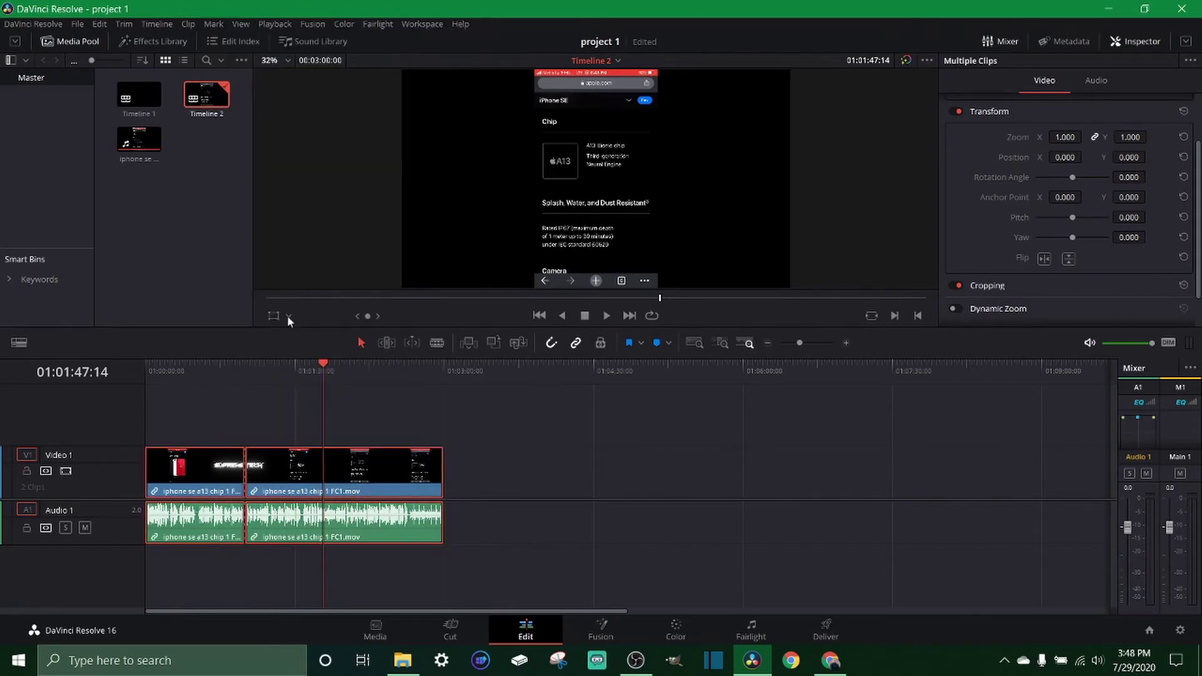
# Step: Open Timeline 1 and paste the copied clips into it
pyautogui.click(144, 94)
pyautogui.doubleClick(145, 93)
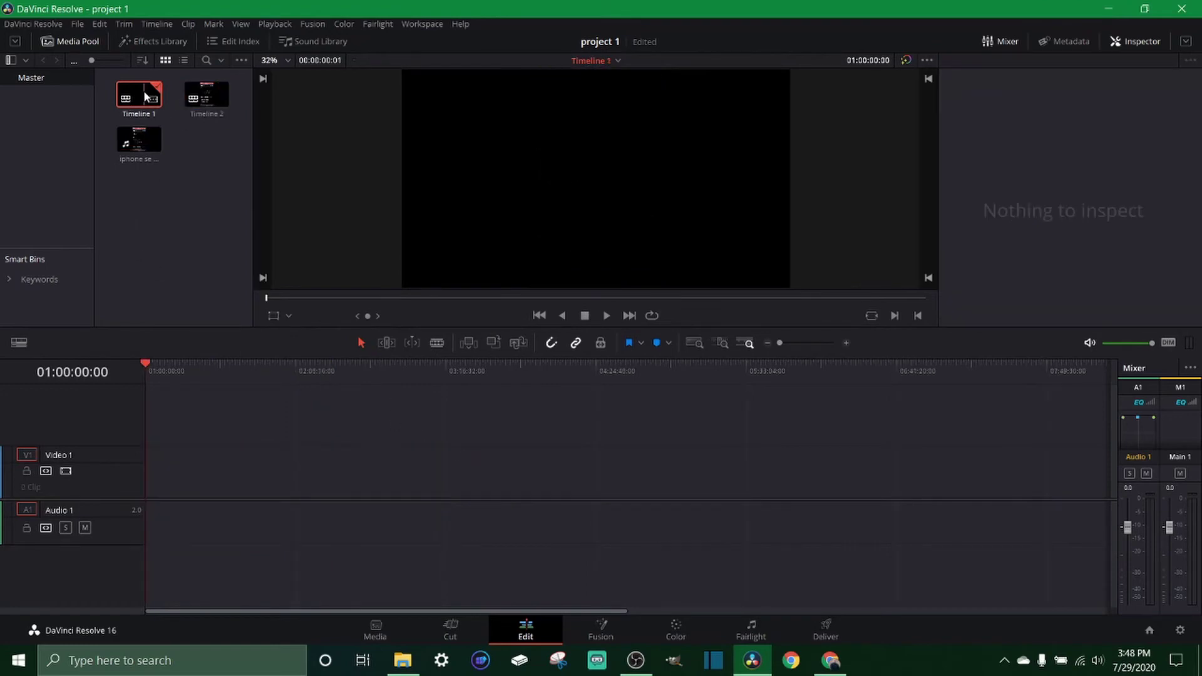
pyautogui.rightClick(182, 479)
pyautogui.click(194, 482)
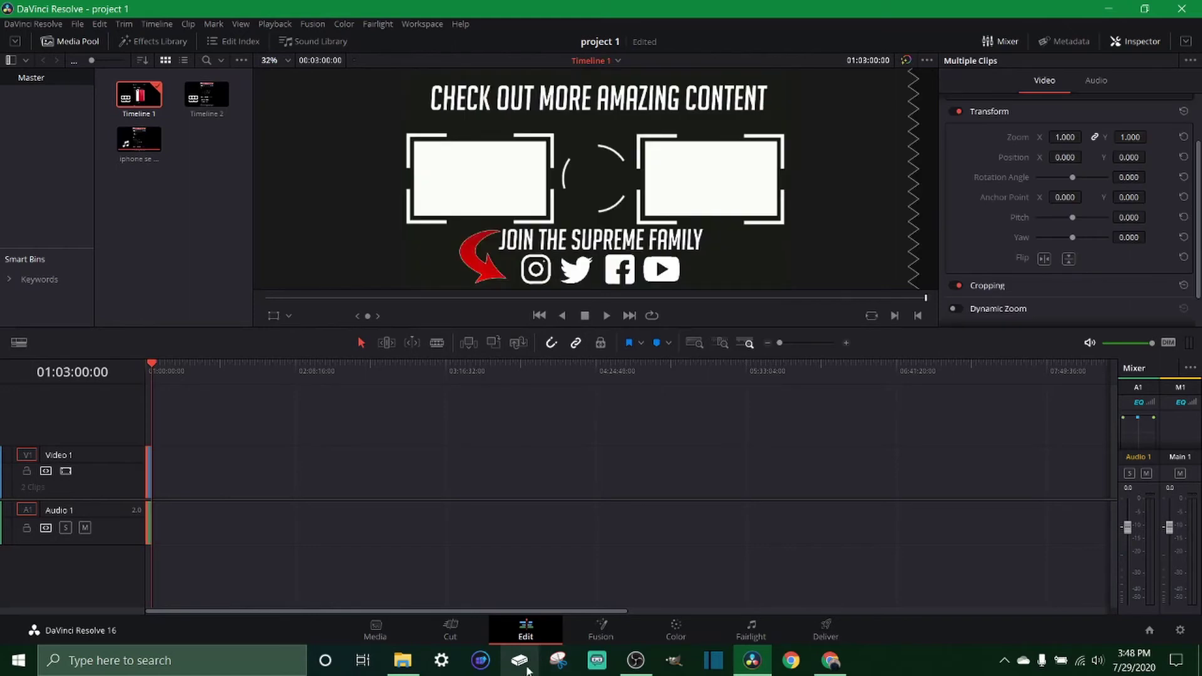
# Step: Blade the second clip twice and delete the short middle piece, leaving a gap
pyautogui.click(804, 343)
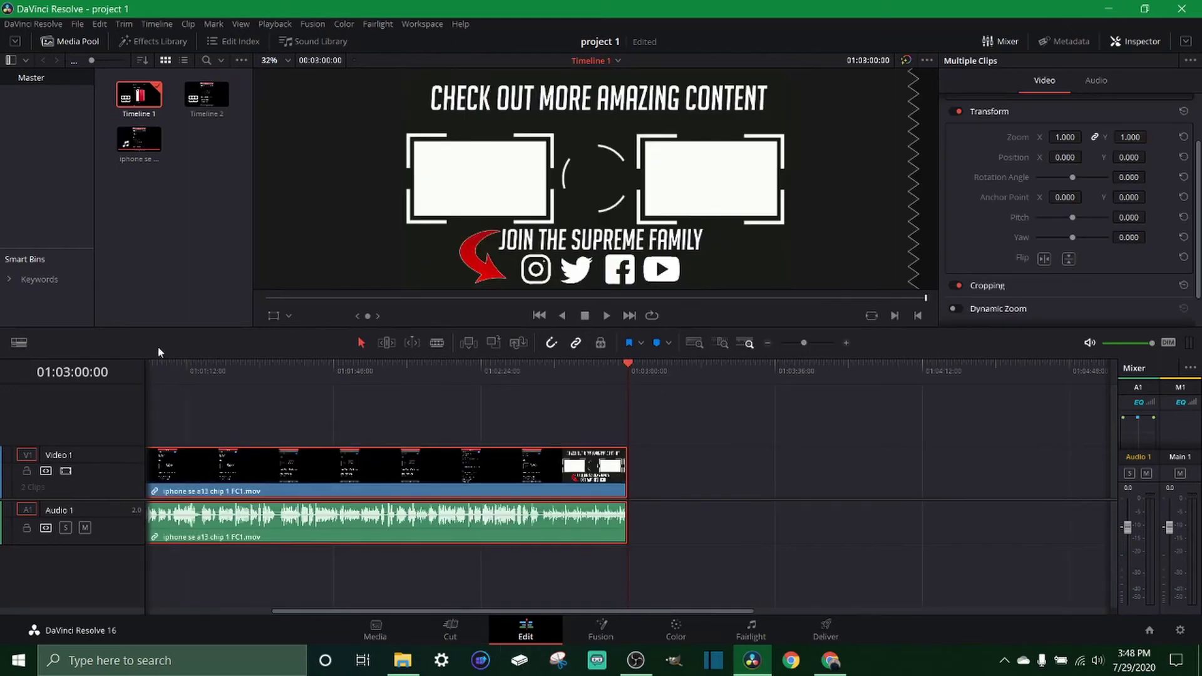
pyautogui.moveTo(154, 368); pyautogui.dragTo(118, 374)
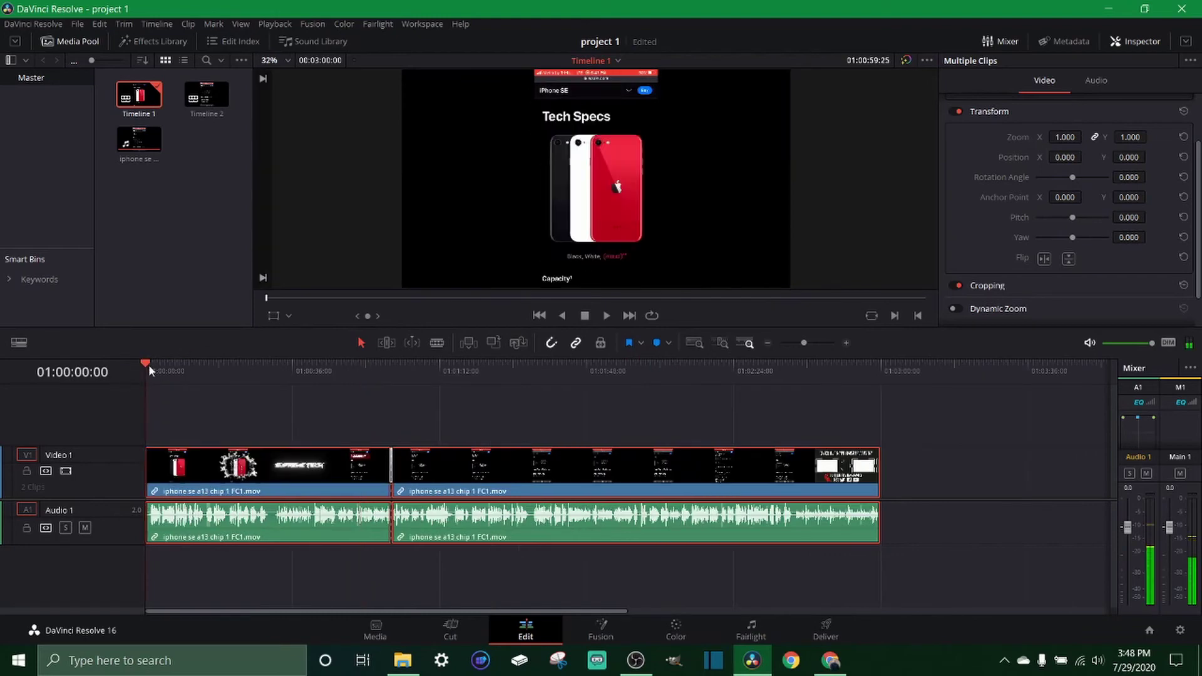
pyautogui.click(207, 94)
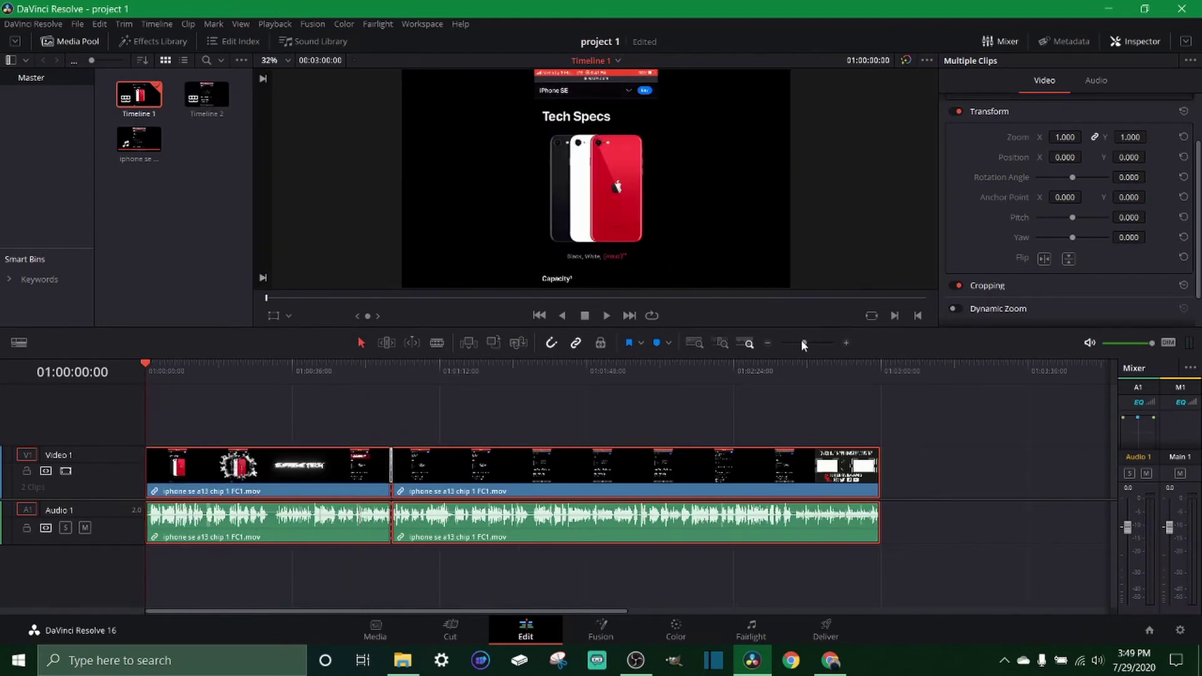
pyautogui.moveTo(798, 339); pyautogui.dragTo(802, 338)
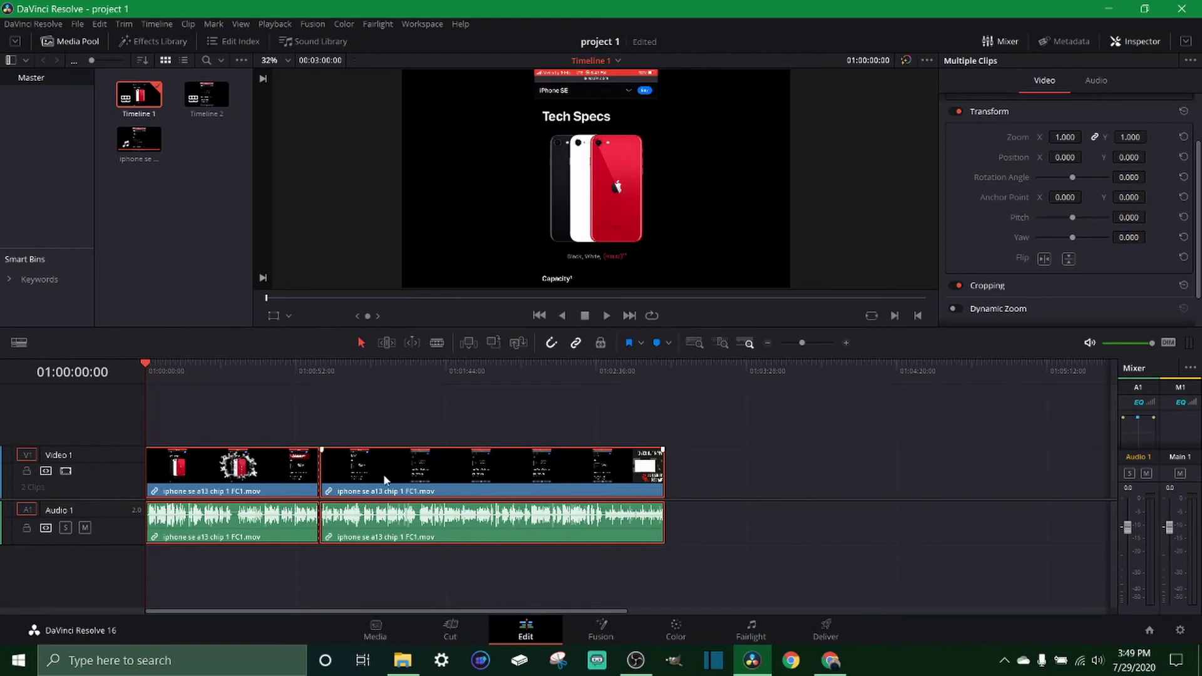
pyautogui.click(437, 342)
pyautogui.click(441, 495)
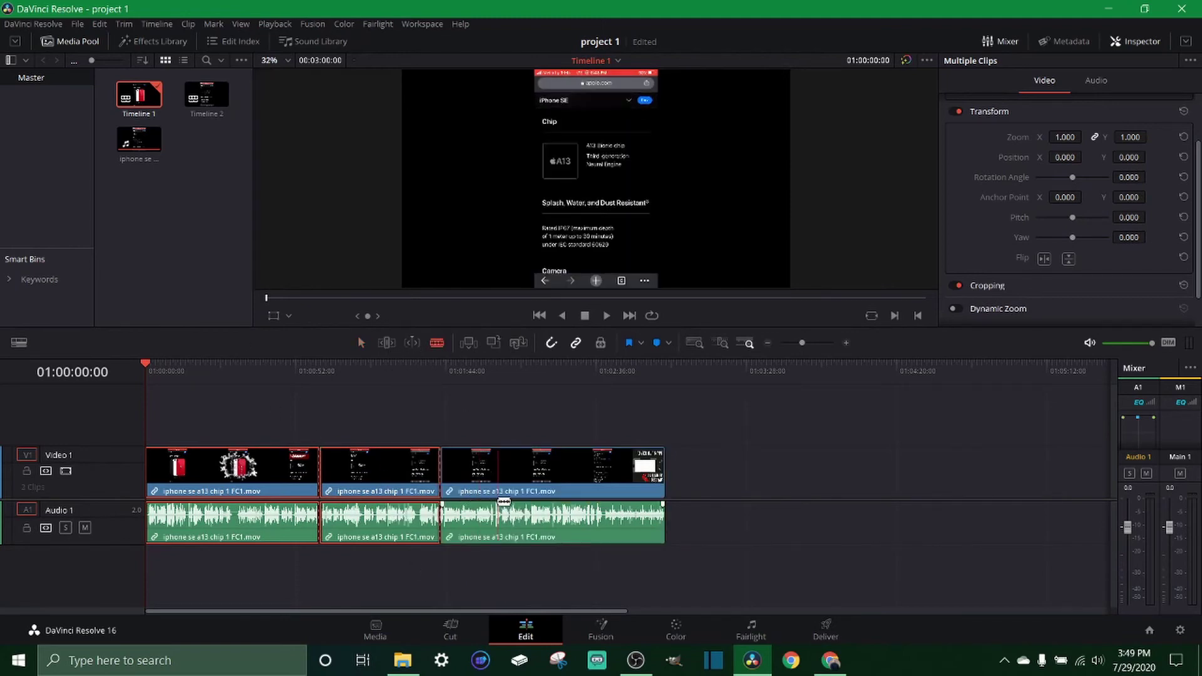
pyautogui.click(503, 532)
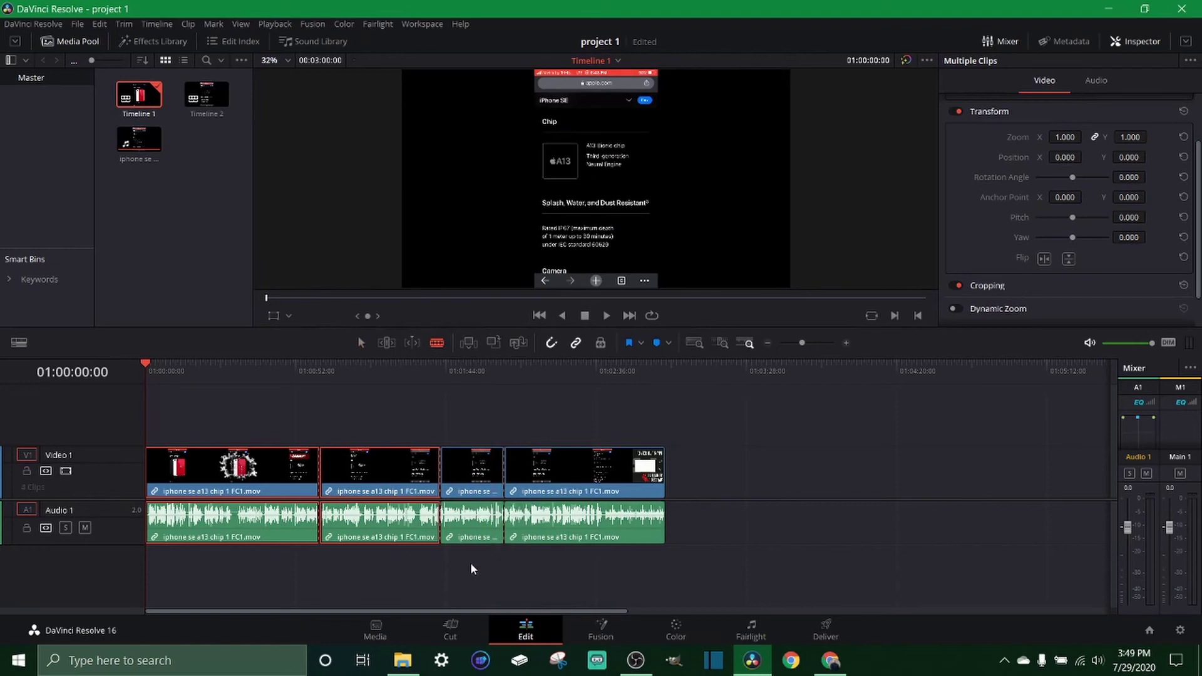
pyautogui.rightClick(483, 471)
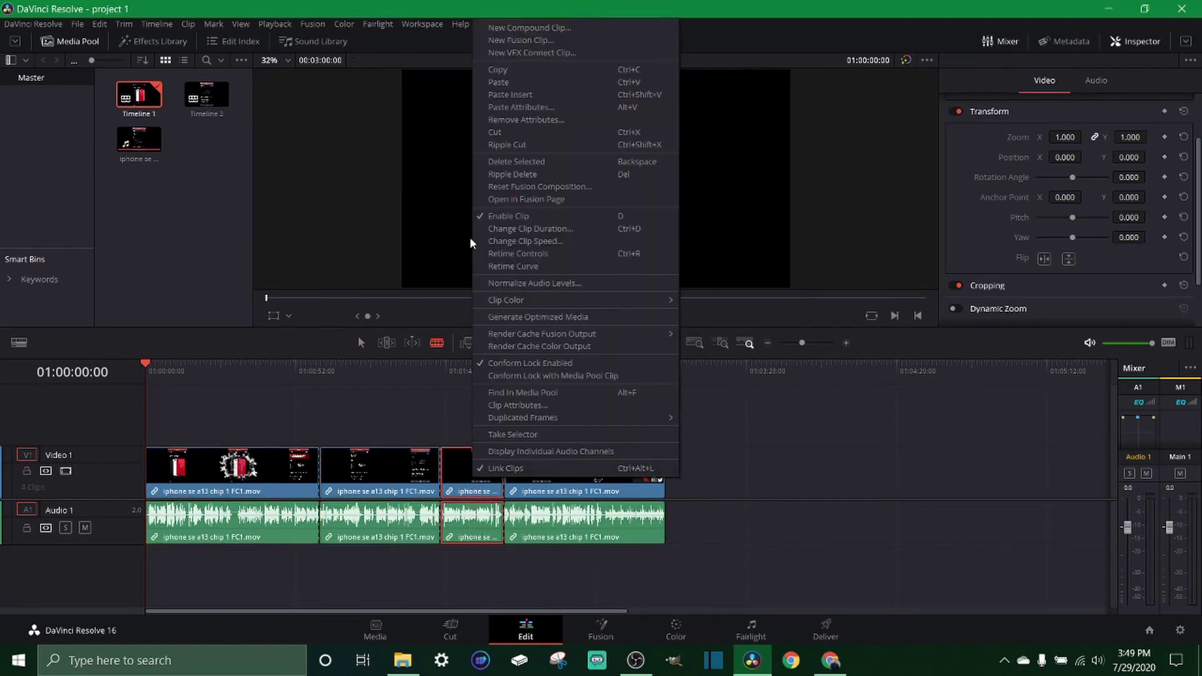
pyautogui.click(504, 162)
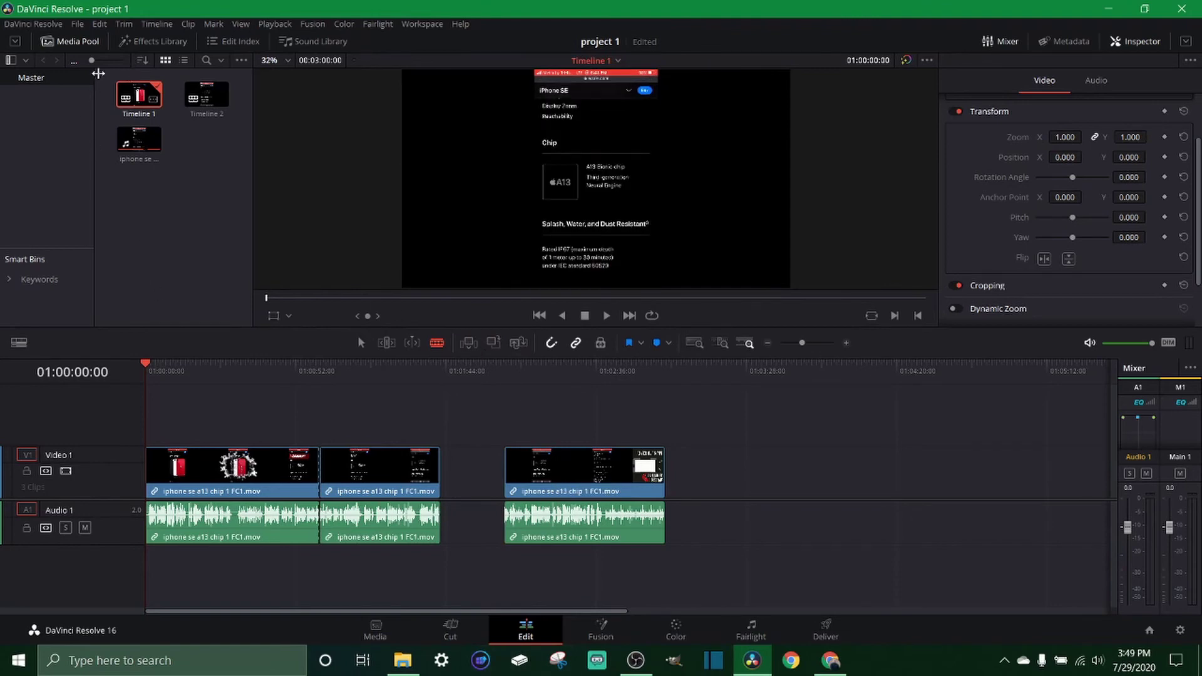
# Step: Drag two Text titles from Toolbox > Titles onto a new Video 2 track
pyautogui.click(142, 43)
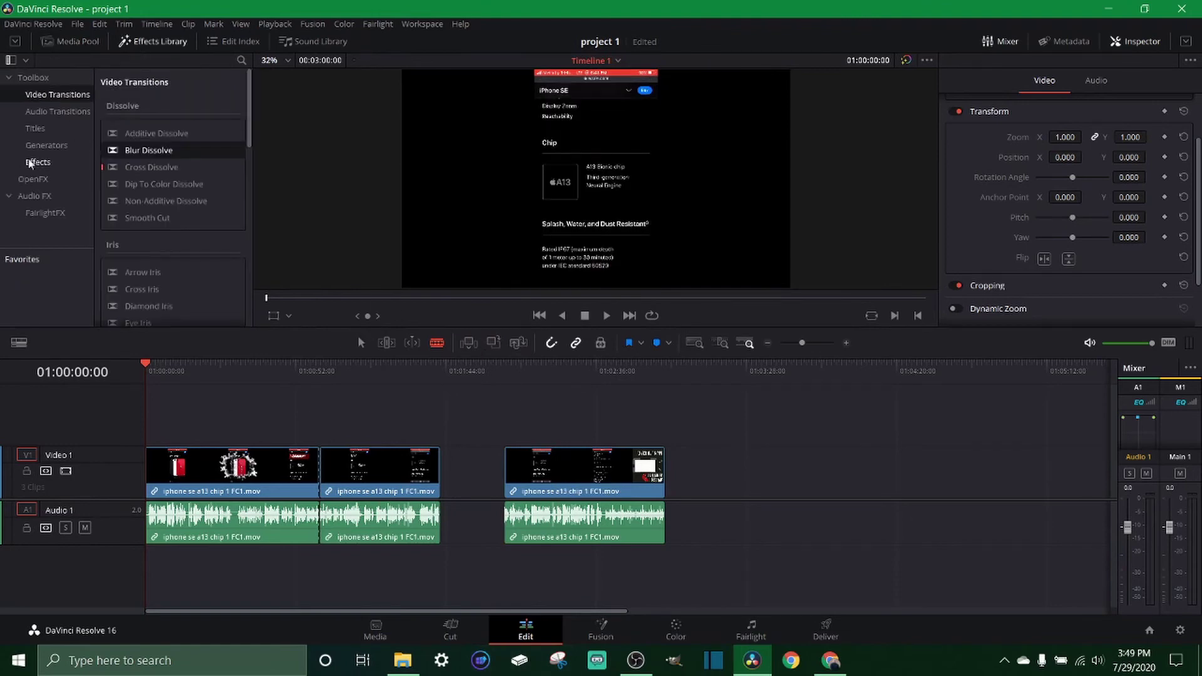
pyautogui.click(38, 128)
pyautogui.moveTo(131, 177); pyautogui.dragTo(347, 428)
pyautogui.moveTo(131, 194); pyautogui.dragTo(216, 429)
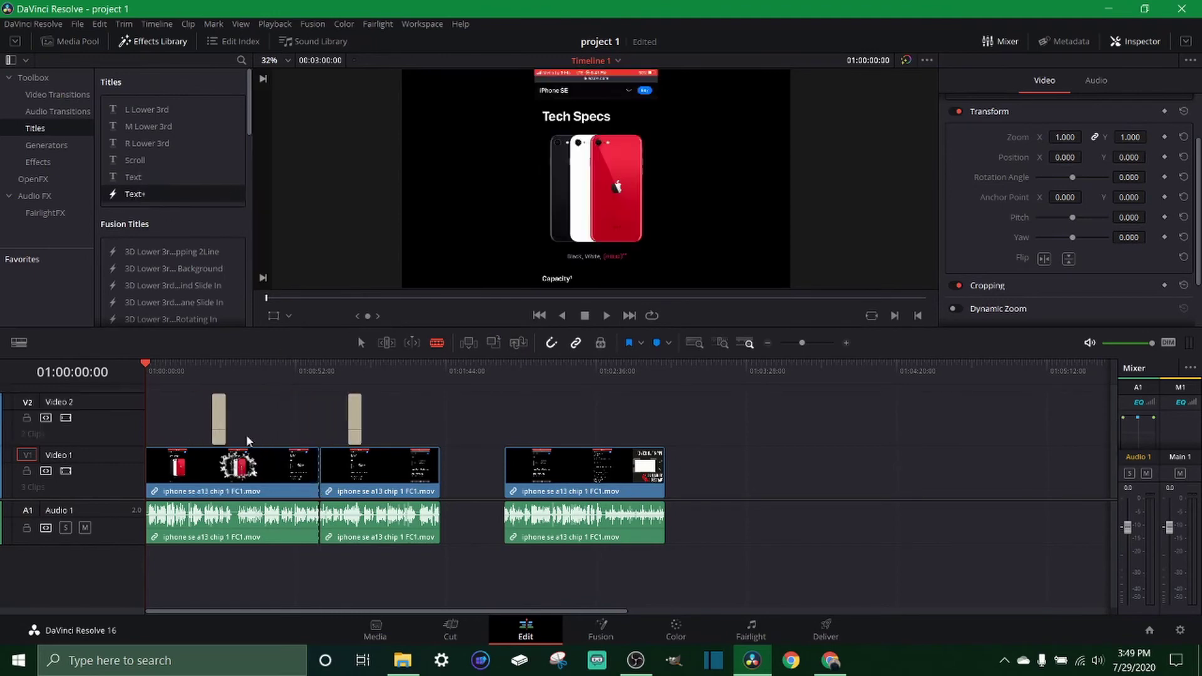
pyautogui.click(442, 493)
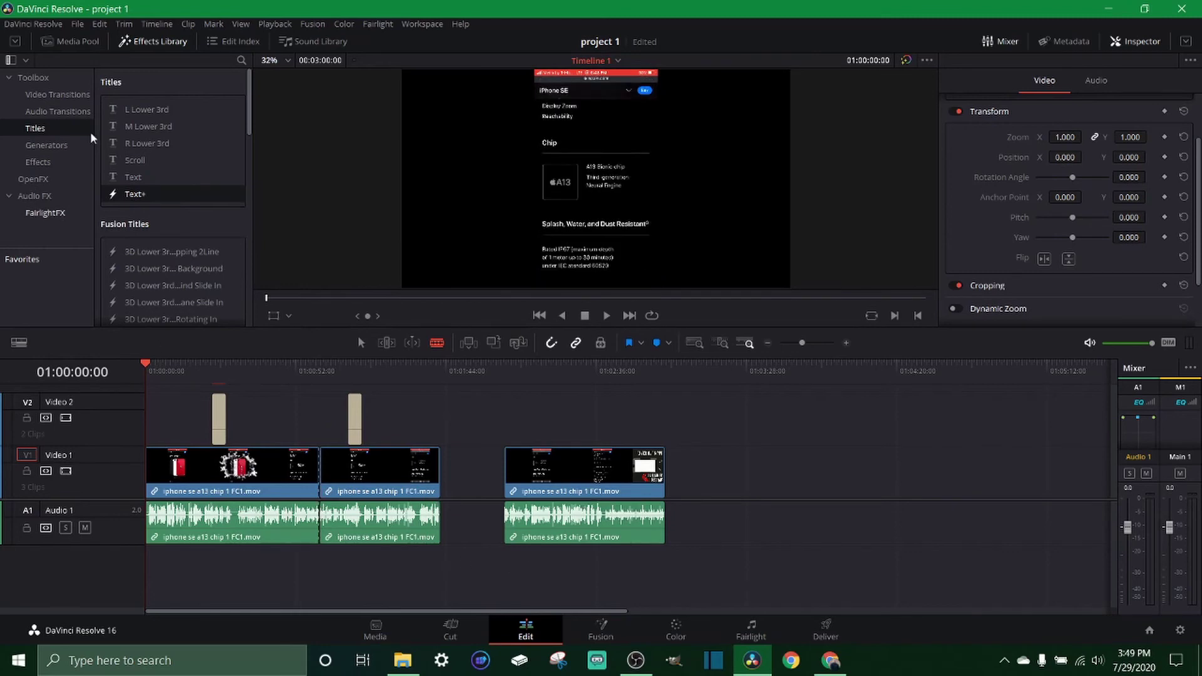
pyautogui.click(62, 43)
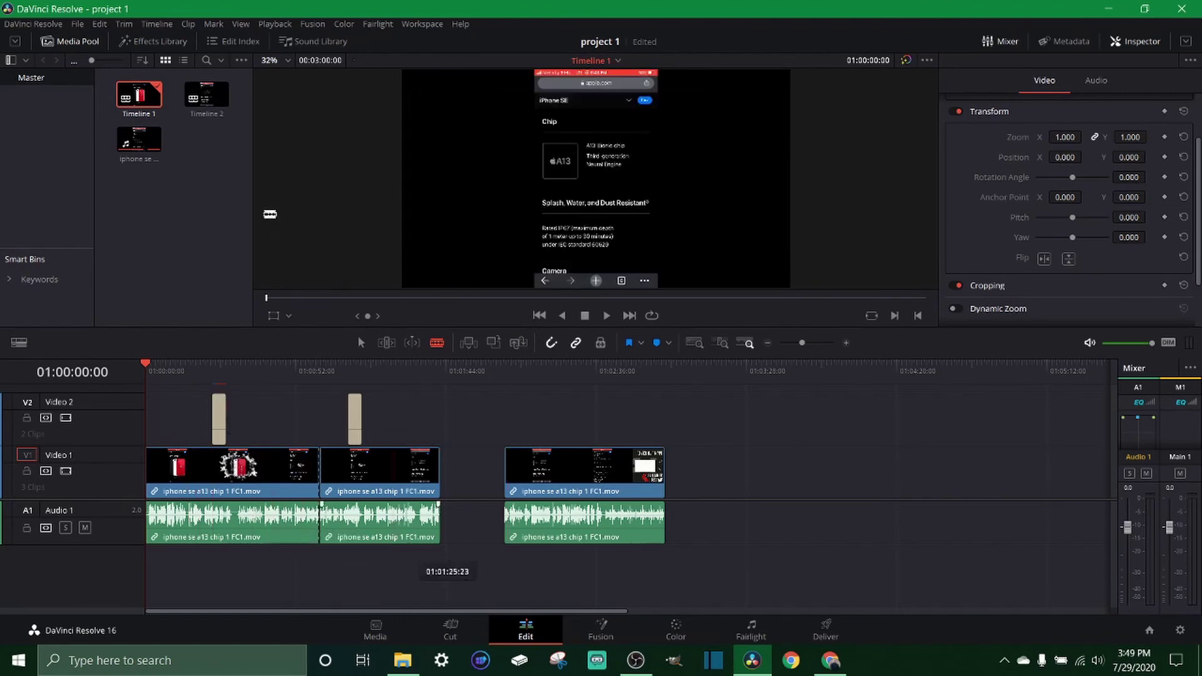
# Step: Reopen Timeline 2 from the Media Pool to view its two uncut clips
pyautogui.click(209, 94)
pyautogui.doubleClick(205, 102)
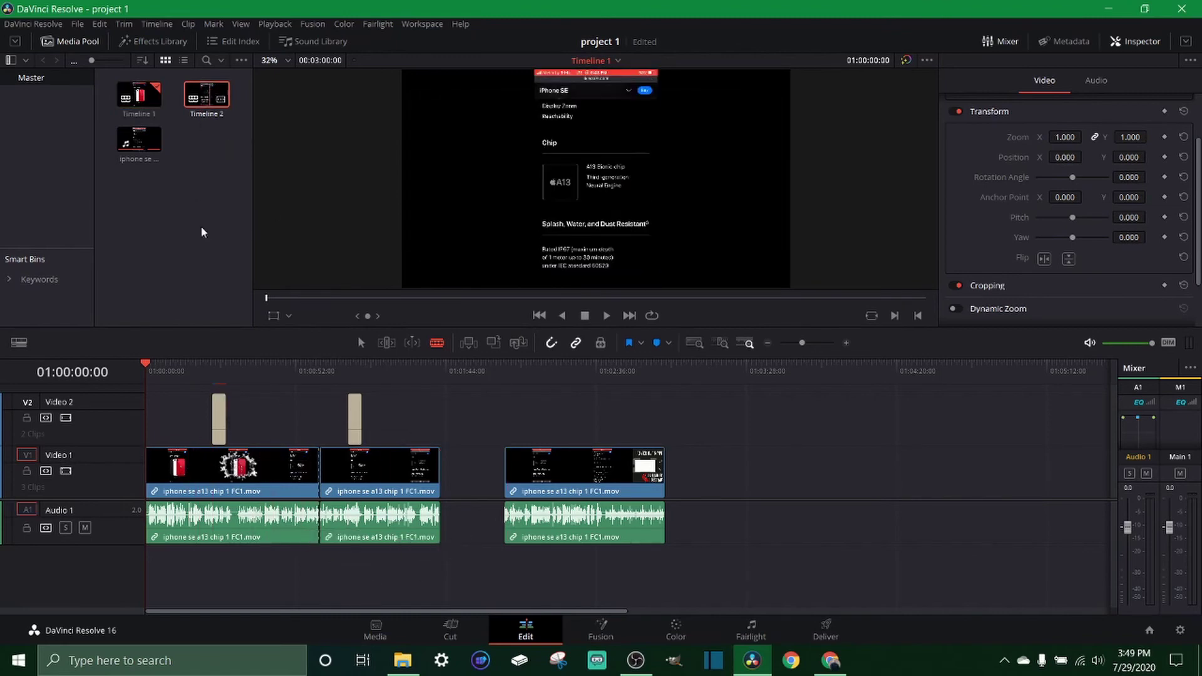